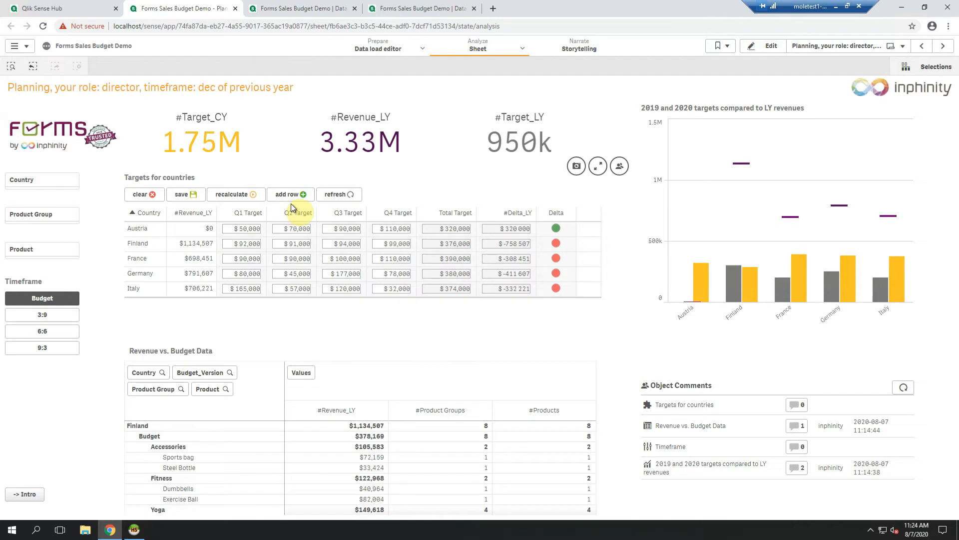
In sheet editing, toggle the Add row option off and back on in the Targets for countries table's advanced settings, and finish editing.
left_click(769, 48)
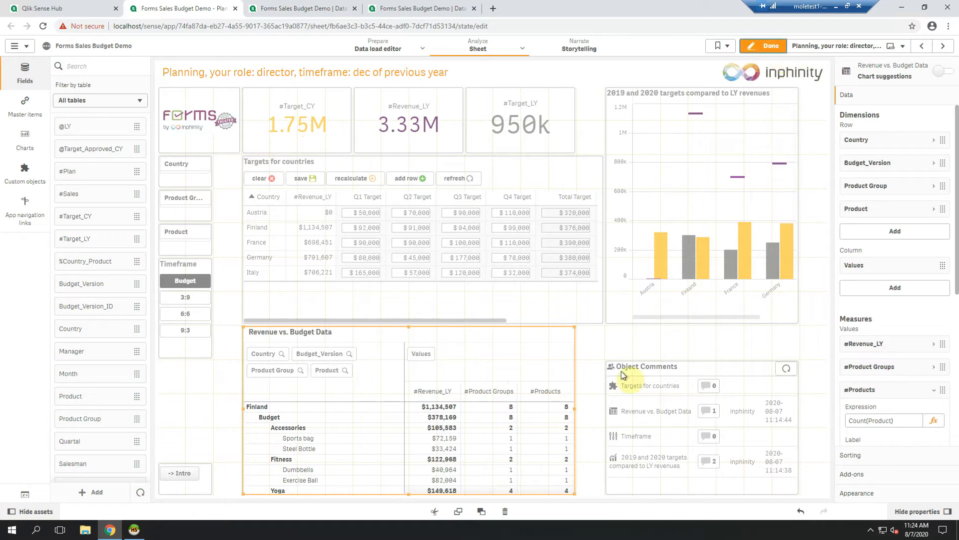
left_click(533, 293)
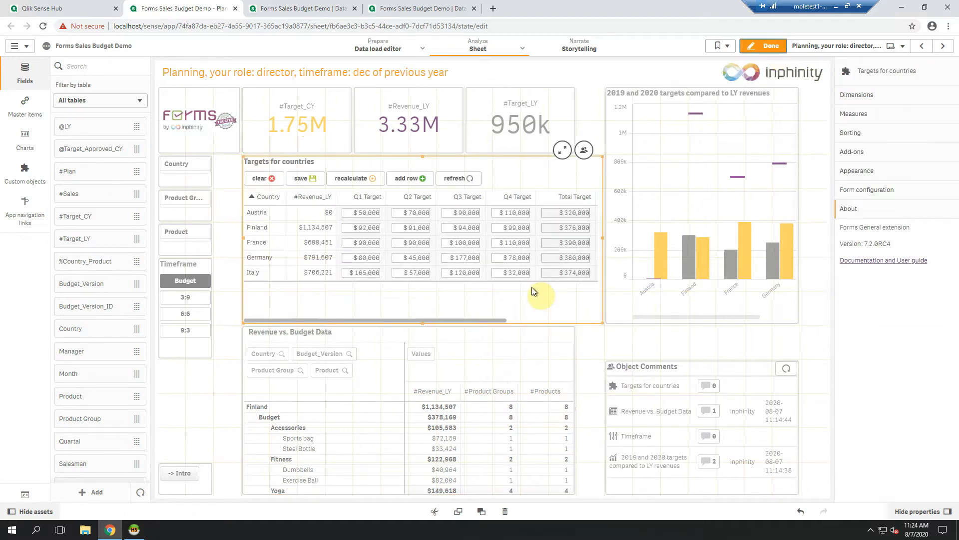
left_click(888, 175)
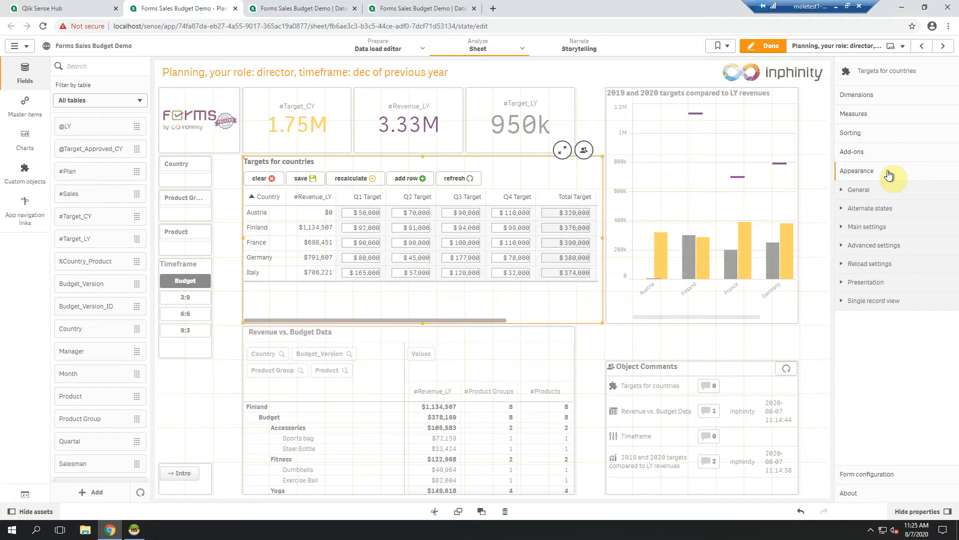
left_click(862, 249)
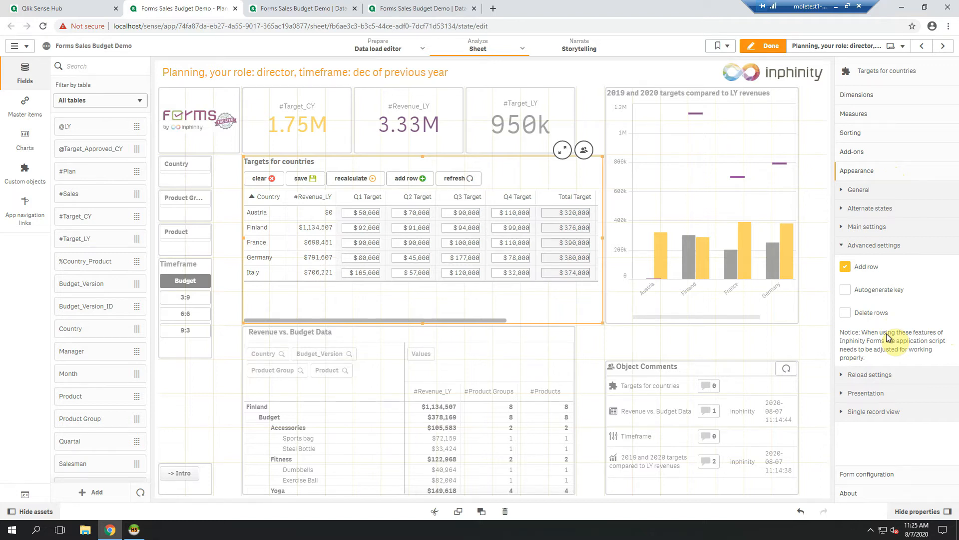
left_click(846, 268)
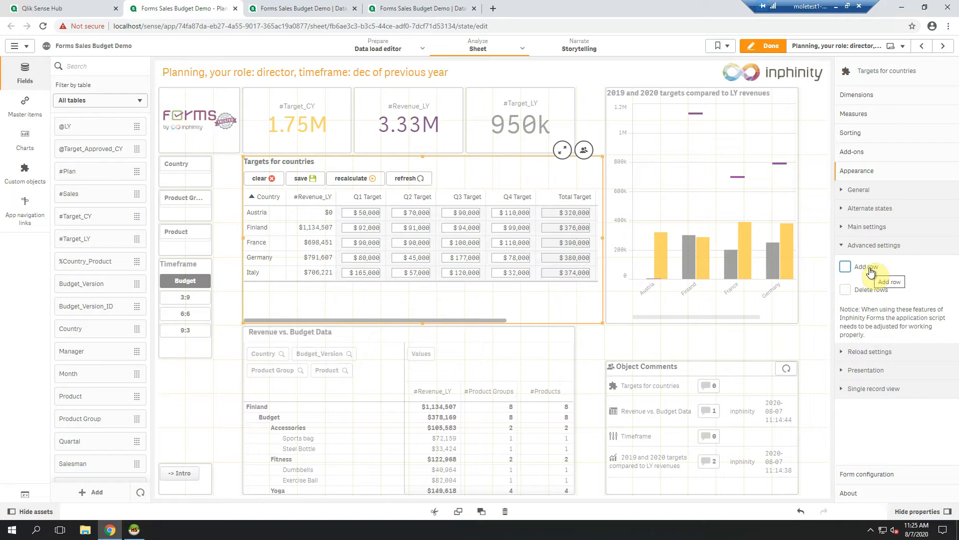
left_click(846, 268)
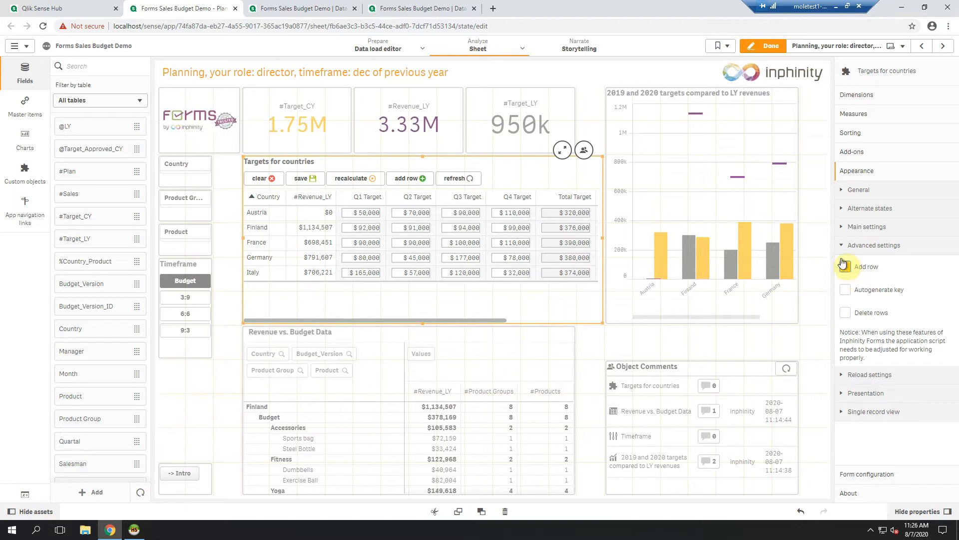
left_click(769, 49)
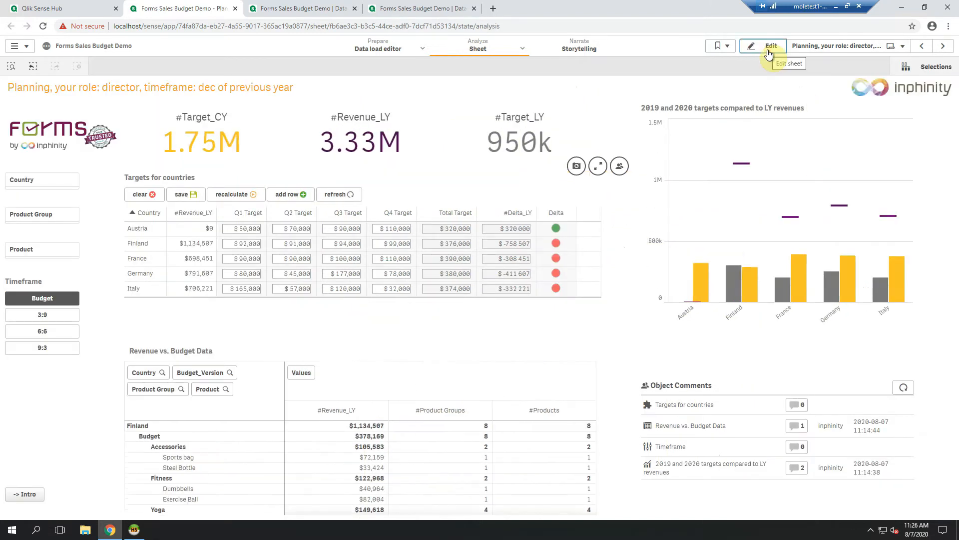
Add a row for Slovakia to the Targets for countries table with quarterly targets 20000, 25000, 30000 and 45000.
left_click(292, 197)
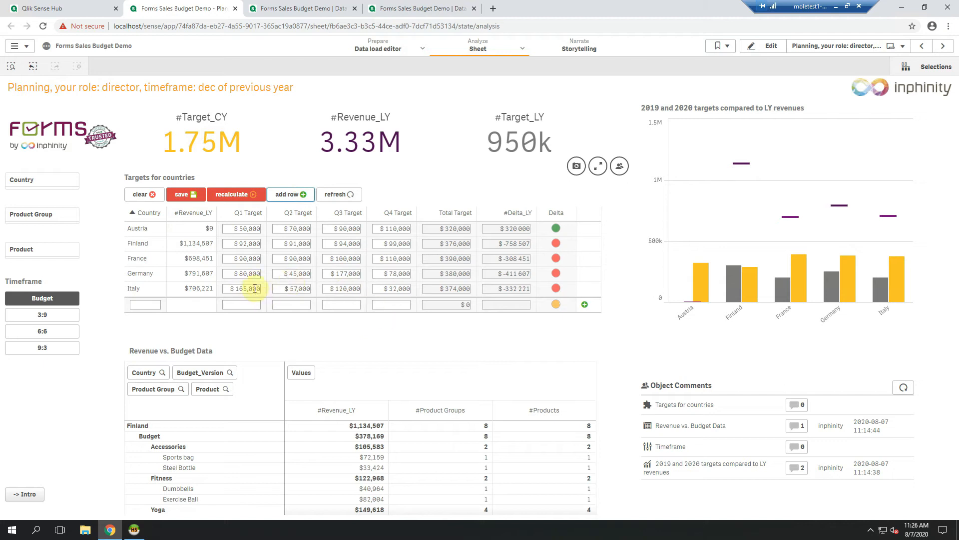
left_click(151, 303)
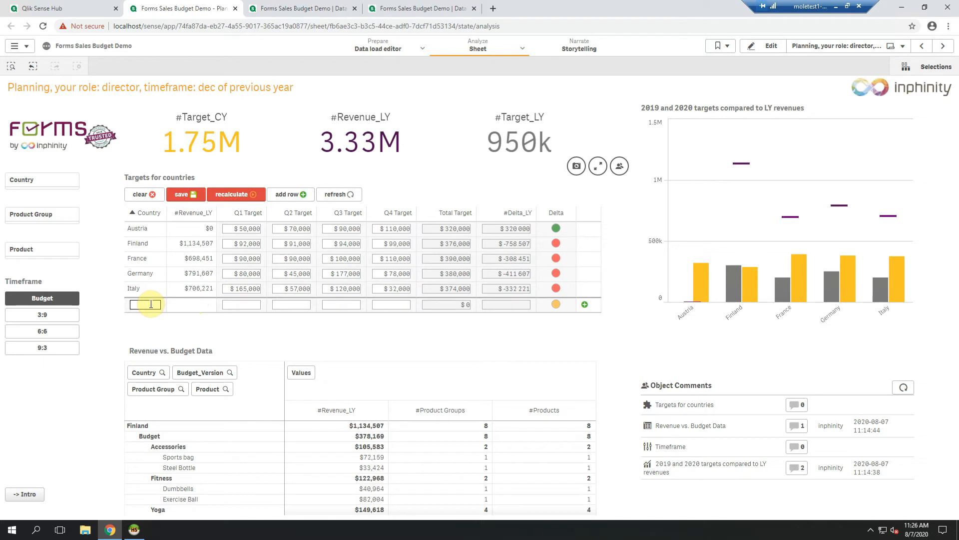
type("Slovakia")
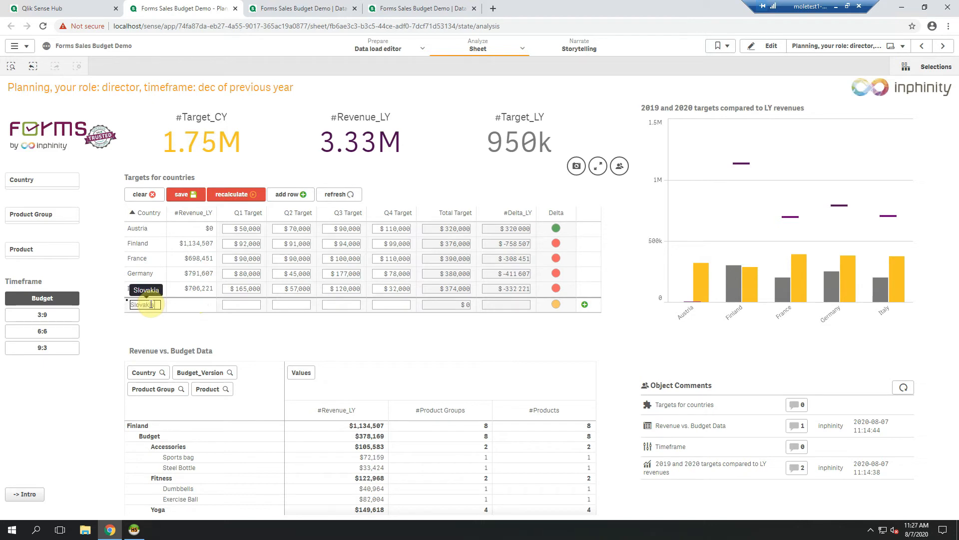
left_click(231, 303)
type("20000")
left_click(293, 305)
type("25000")
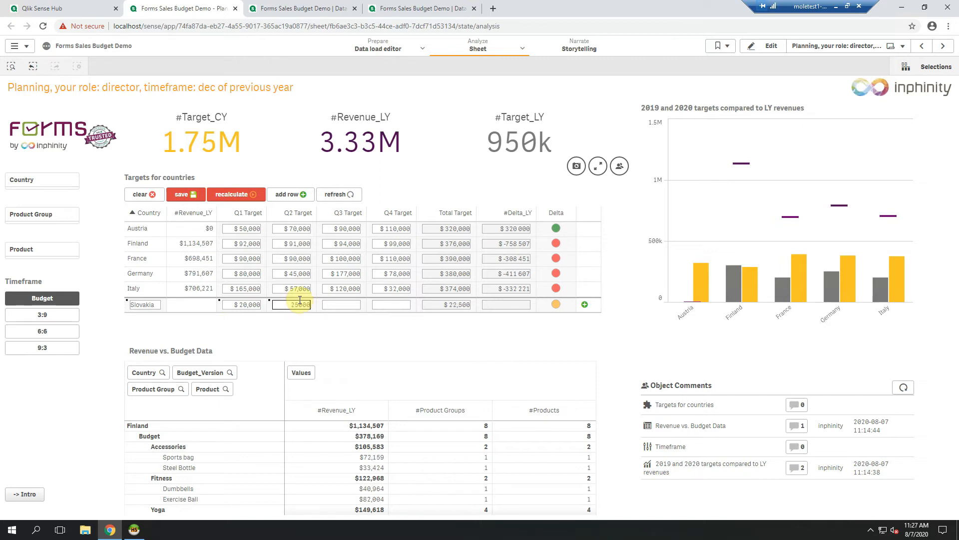
left_click(336, 303)
type("30000")
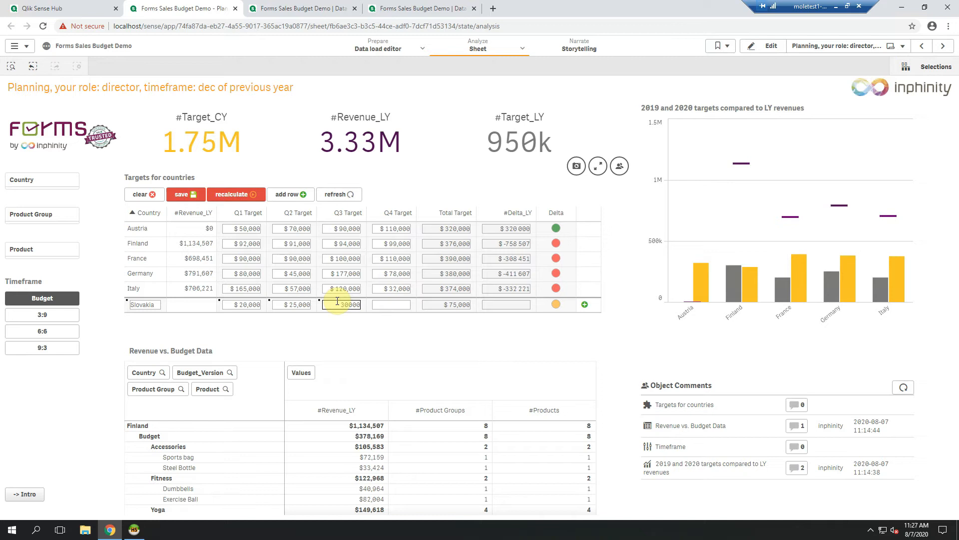
left_click(398, 305)
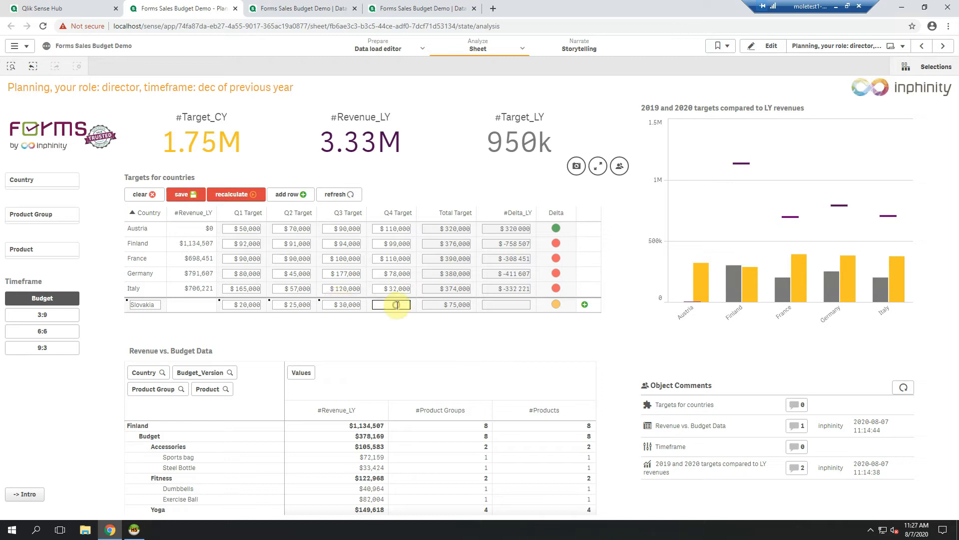
type("45000")
Save the added Slovakia row, accepting the app reload, and refresh the Targets for countries table.
left_click(194, 195)
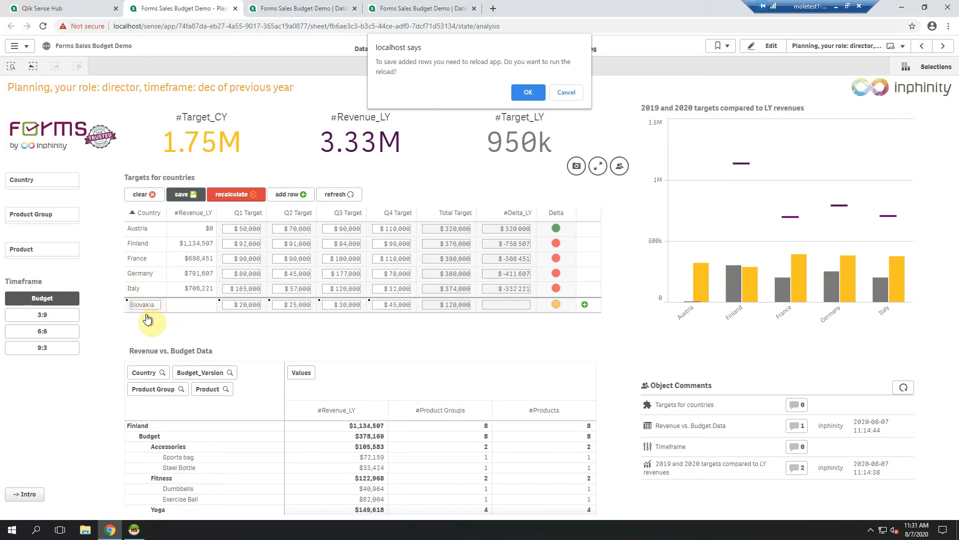
left_click(529, 93)
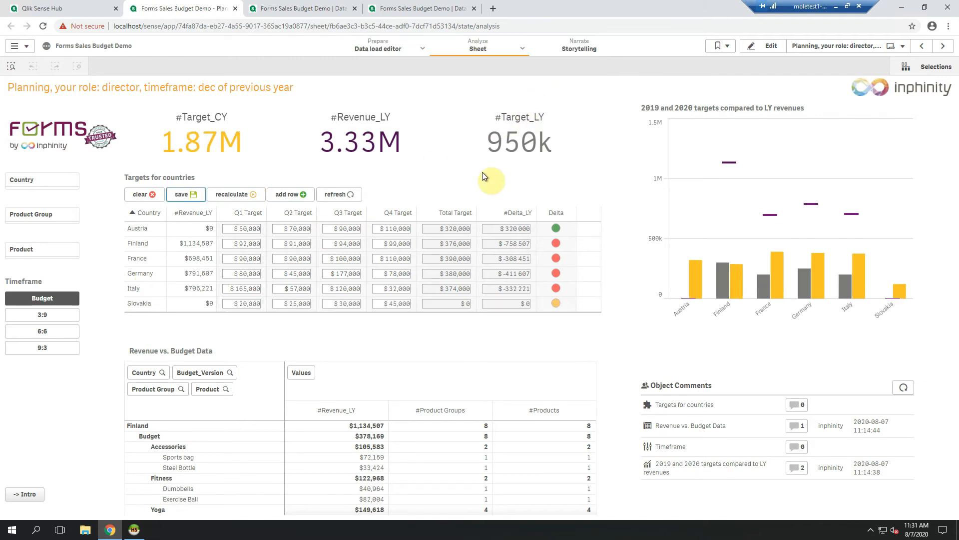
left_click(352, 194)
left_click(379, 190)
Check the Country filter's list for the new country and close it without selecting anything.
left_click(31, 181)
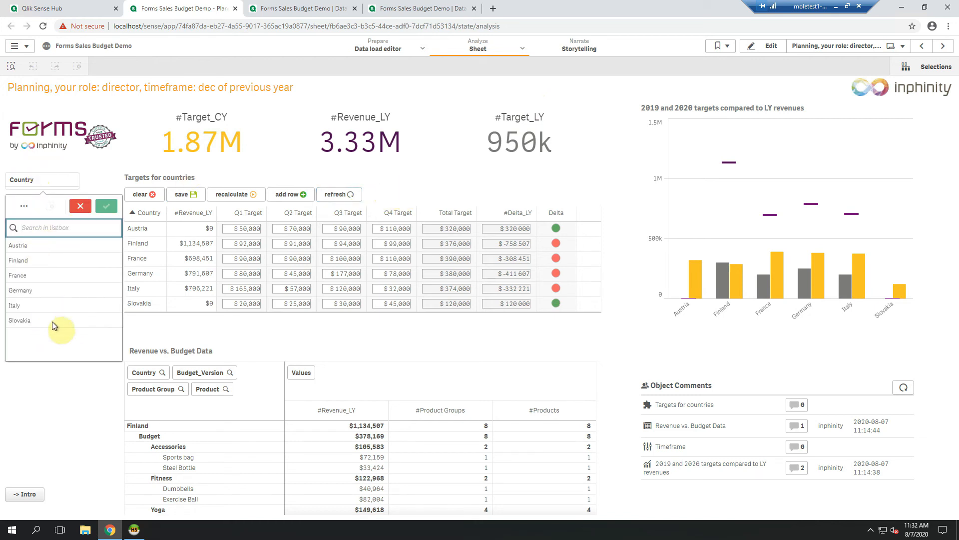
left_click(81, 206)
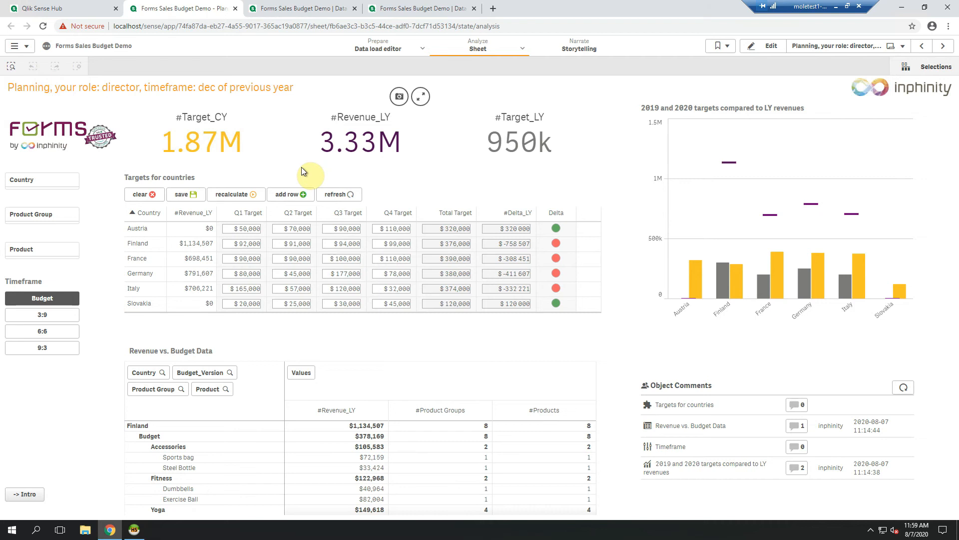
Enable Hide save button in the Targets for countries table's reload settings, finish editing the sheet, and recalculate the table.
left_click(765, 48)
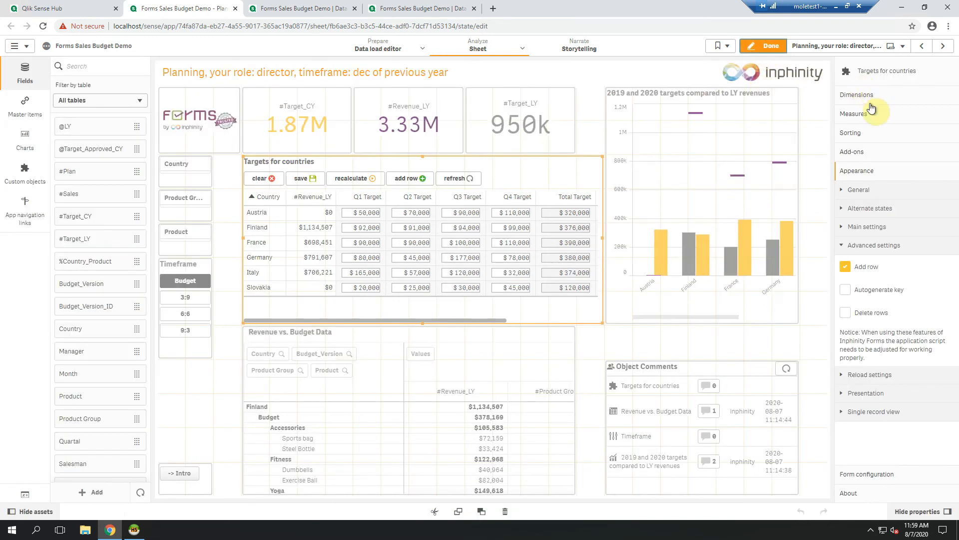
left_click(873, 246)
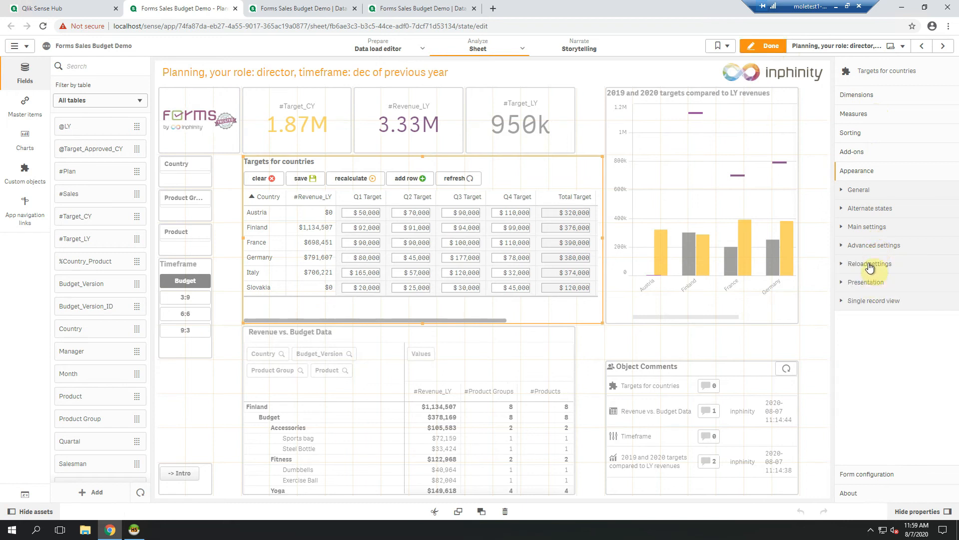
left_click(876, 265)
left_click(861, 310)
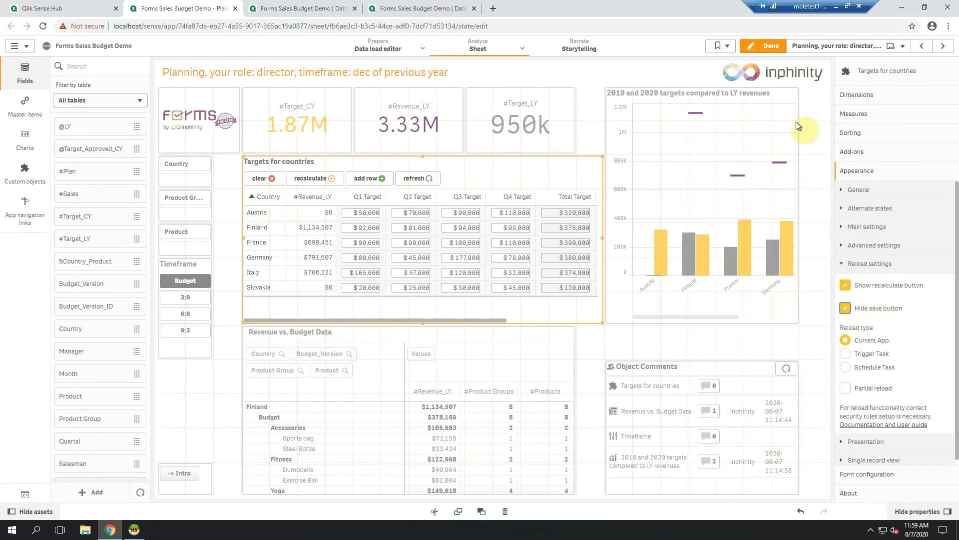
left_click(770, 46)
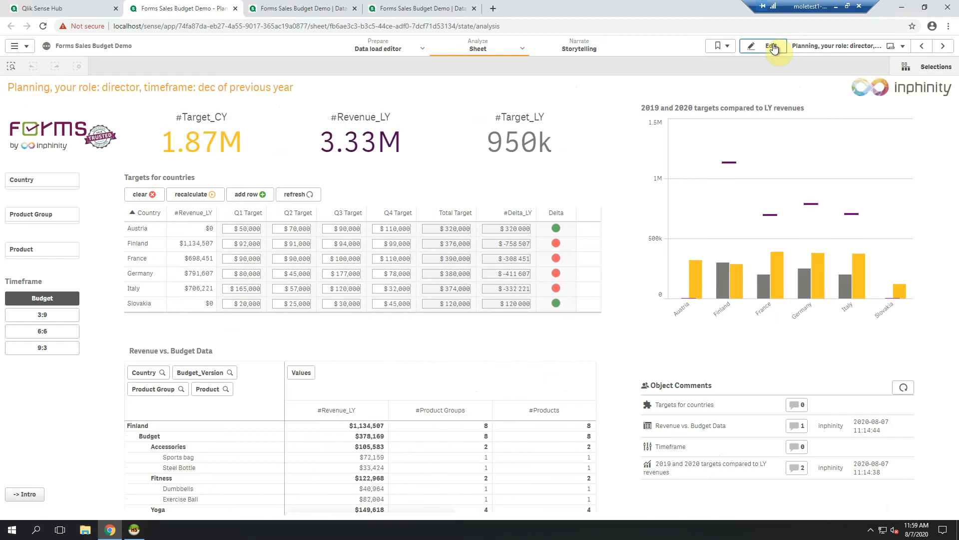
left_click(195, 197)
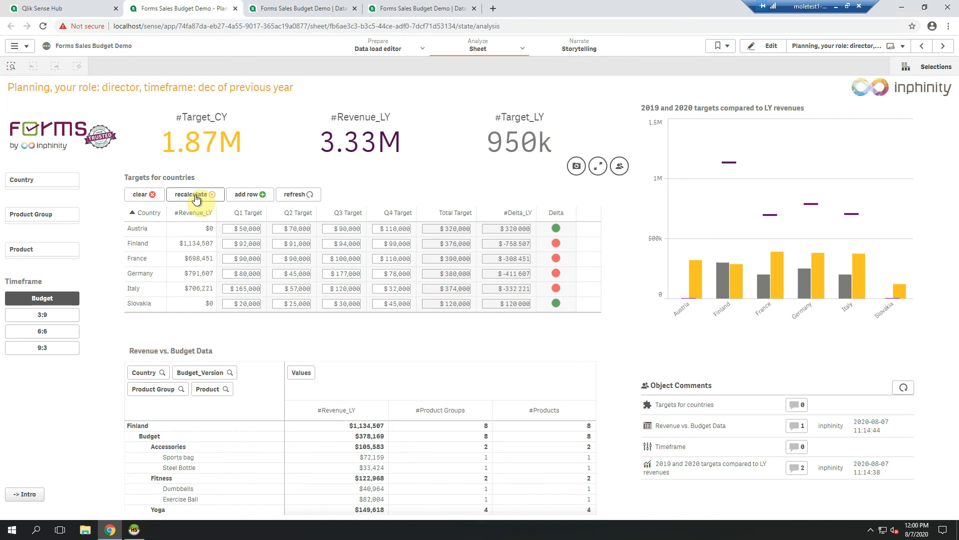
Enable Autogenerate key in the Targets for countries table's advanced settings and finish editing the sheet.
left_click(764, 47)
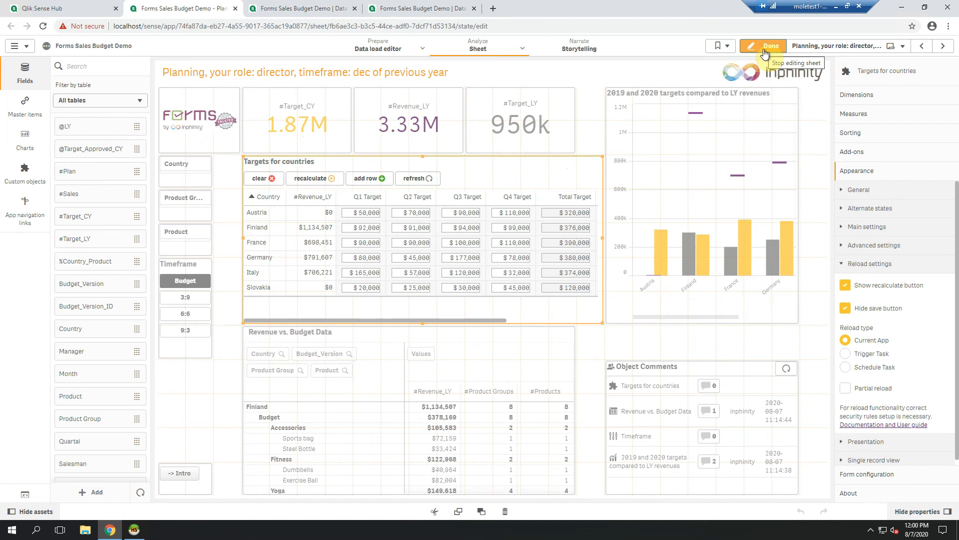
left_click(867, 245)
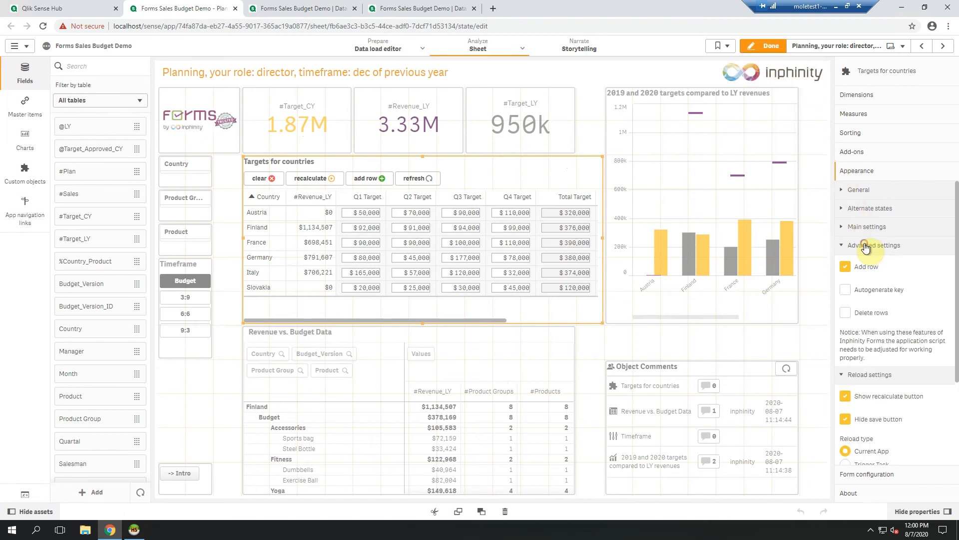
left_click(882, 290)
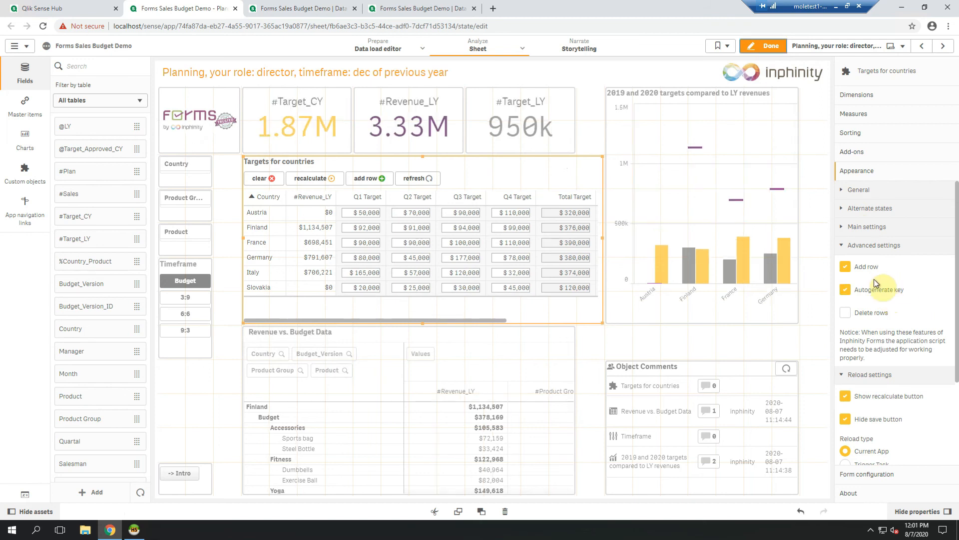
left_click(769, 47)
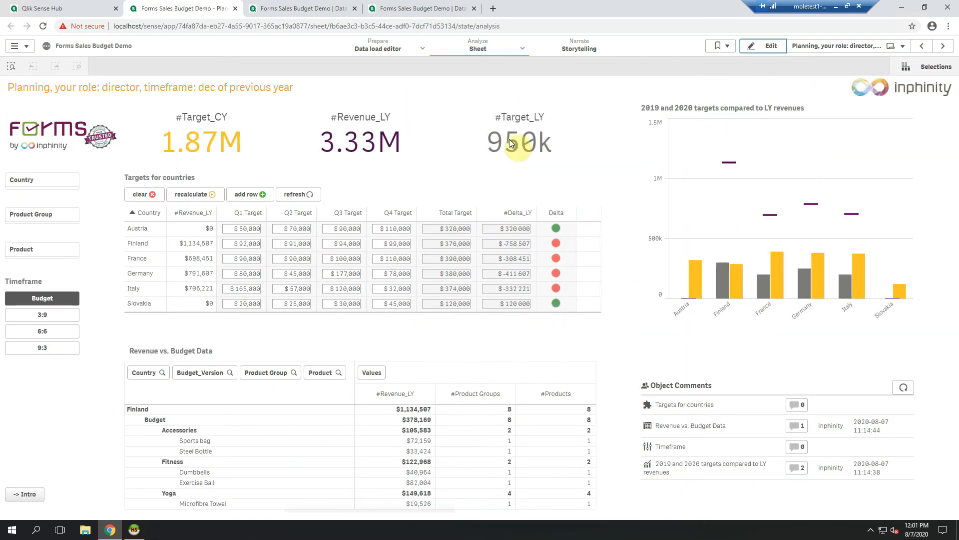
Add a new empty row to the Targets for countries table.
left_click(252, 198)
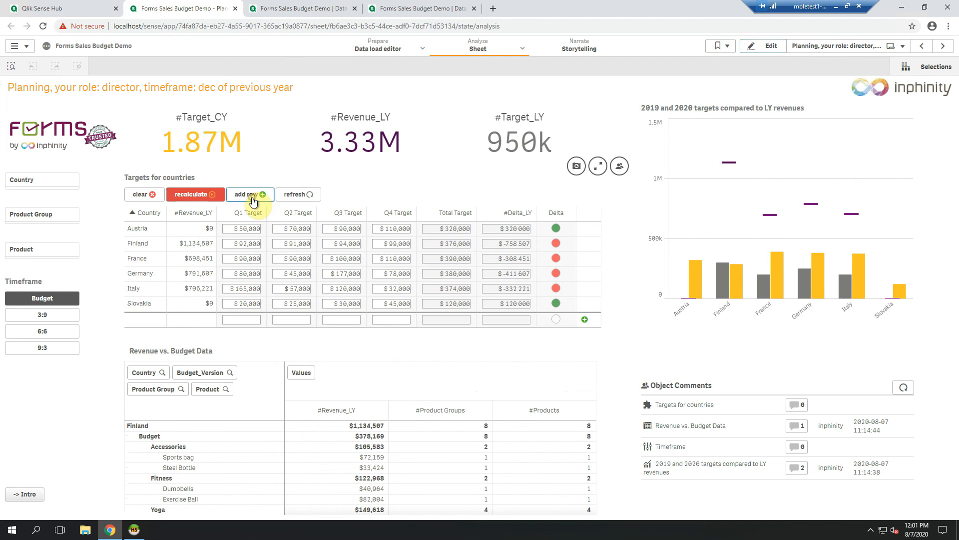